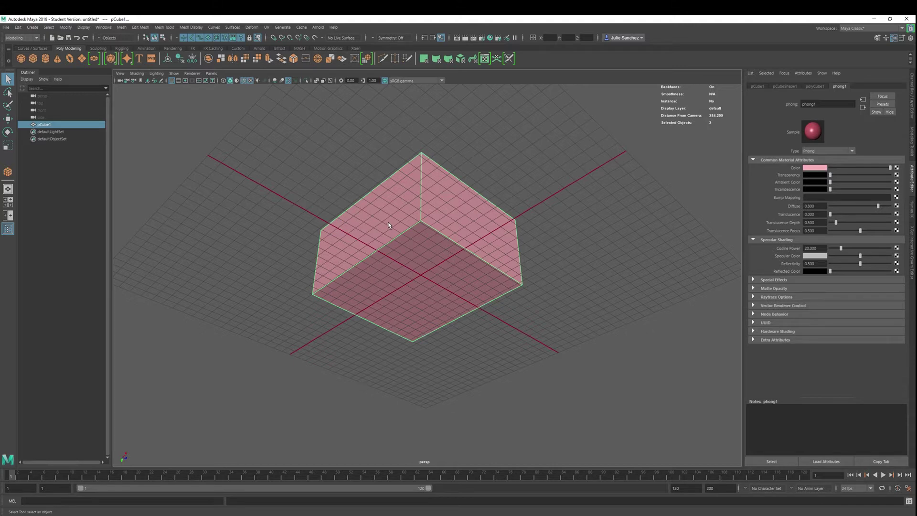
Step: Orbit around the pink box and bring up the component selection marking menu
{"action": "left_click_drag", "start_coordinate": [368, 178], "coordinate": [440, 214], "text": "alt"}
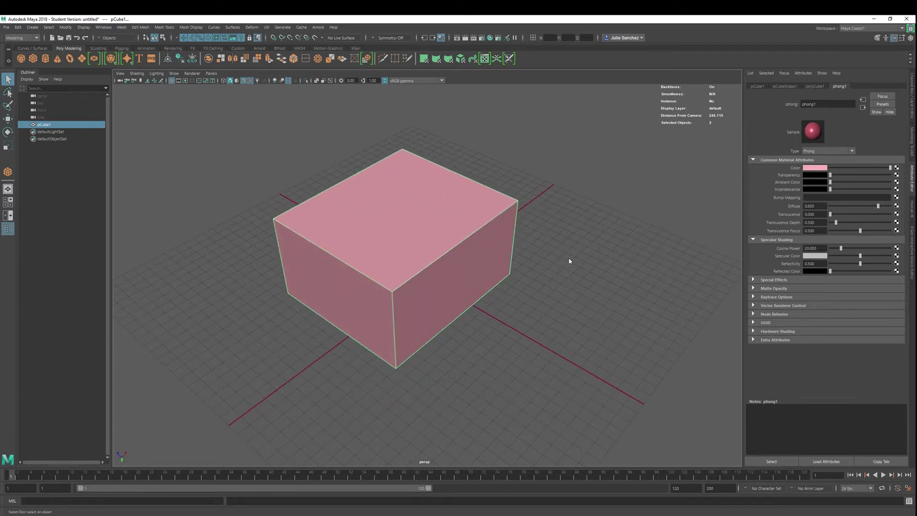
{"action": "right_click_drag", "start_coordinate": [569, 259], "coordinate": [598, 250]}
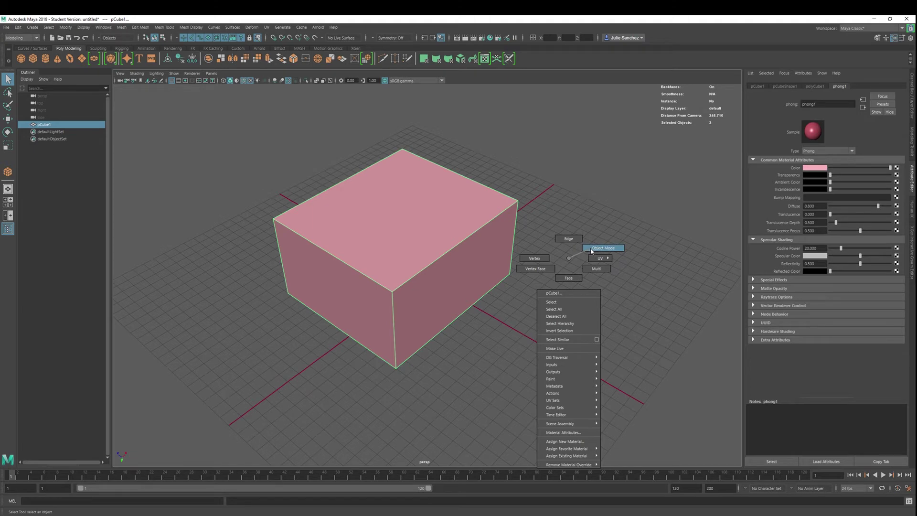
{"action": "right_click_drag", "start_coordinate": [591, 248], "coordinate": [568, 240]}
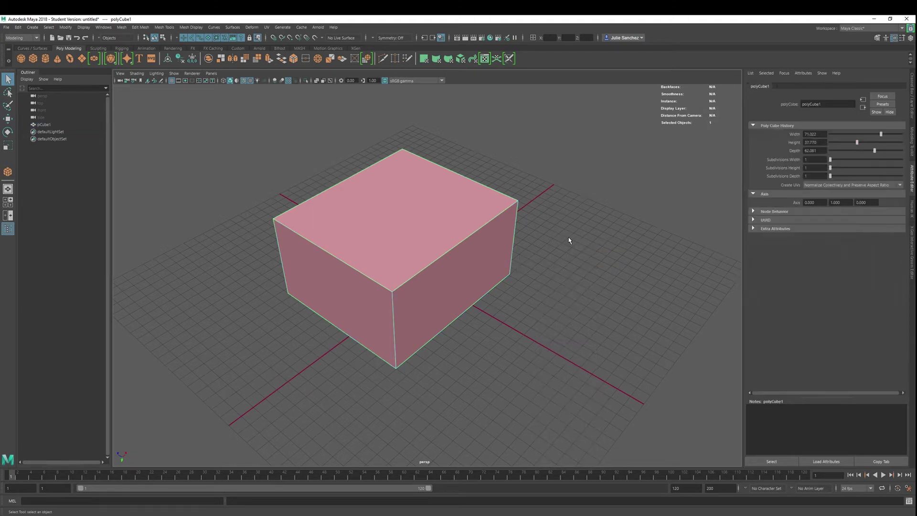
{"action": "left_click", "coordinate": [440, 258]}
{"action": "right_click_drag", "start_coordinate": [554, 157], "coordinate": [573, 151]}
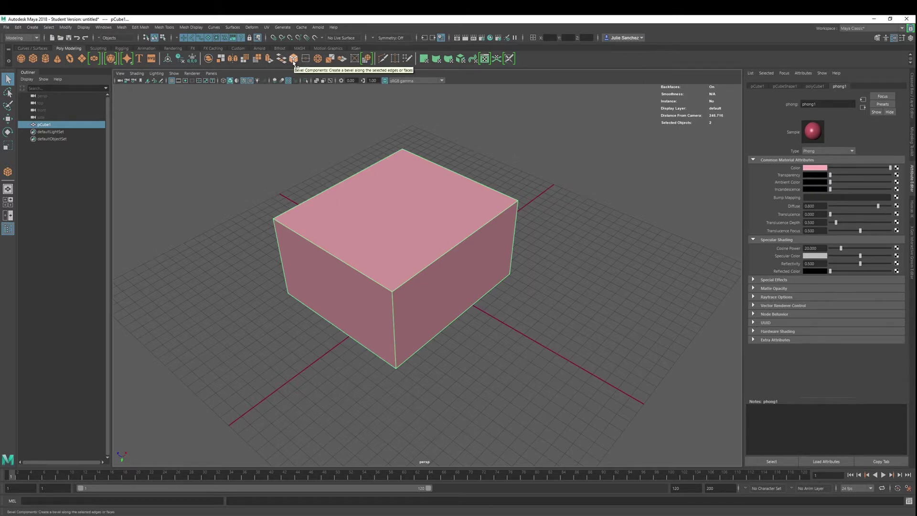
{"action": "left_click", "coordinate": [141, 27]}
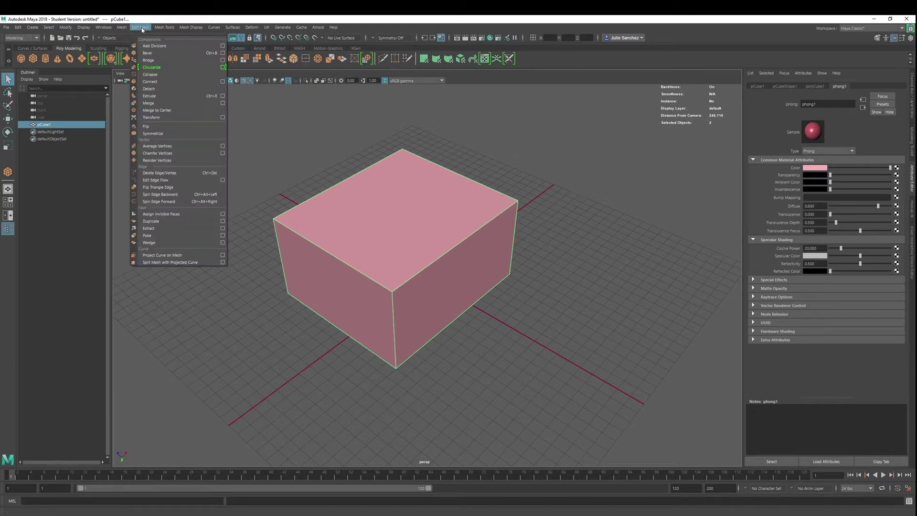
{"action": "left_click", "coordinate": [223, 53]}
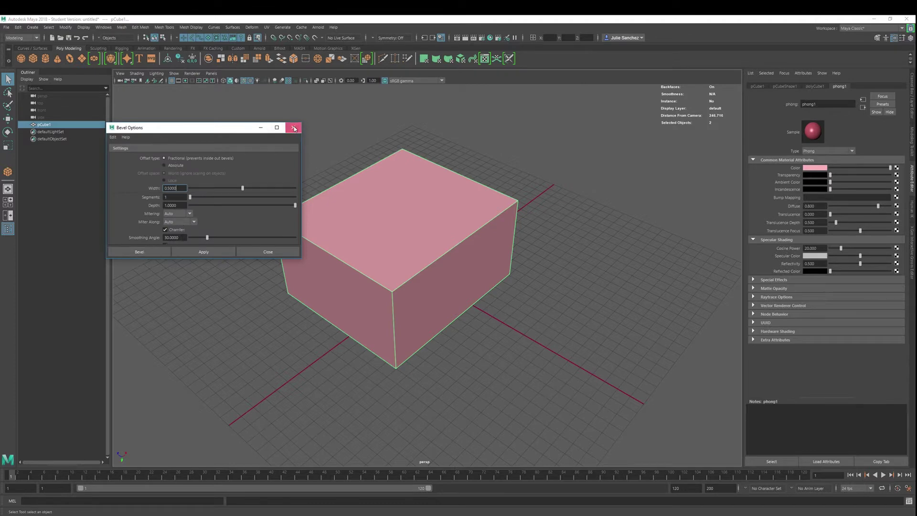
{"action": "left_click", "coordinate": [294, 128]}
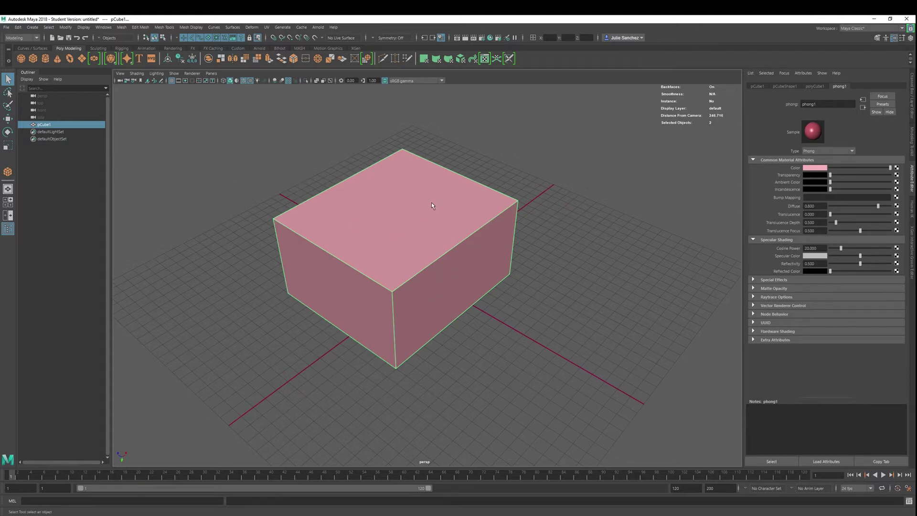
{"action": "key", "text": "ctrl+b"}
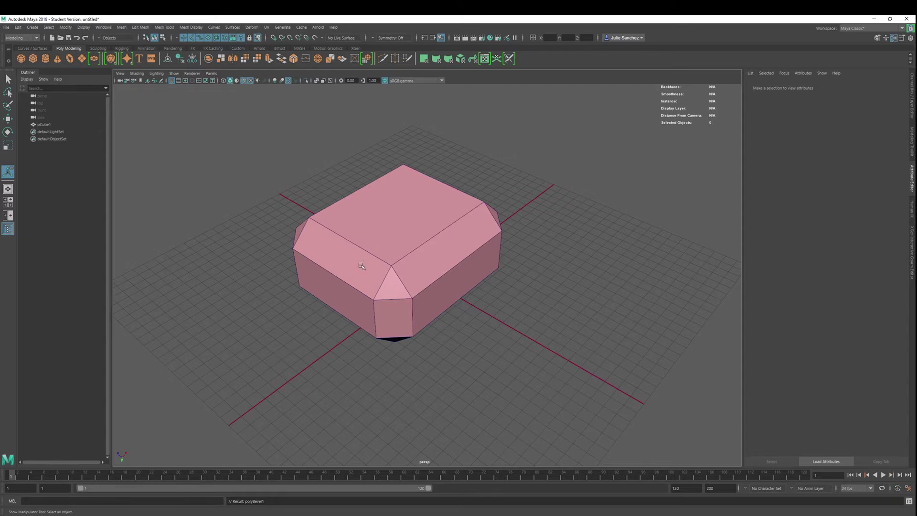
{"action": "left_click_drag", "start_coordinate": [288, 263], "coordinate": [346, 270], "text": "alt"}
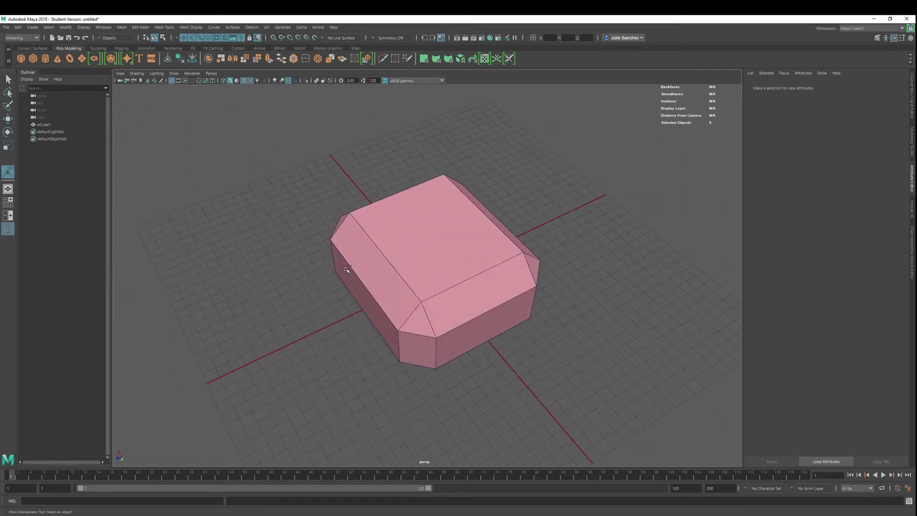
{"action": "left_click", "coordinate": [346, 270]}
{"action": "key", "text": "ctrl+z"}
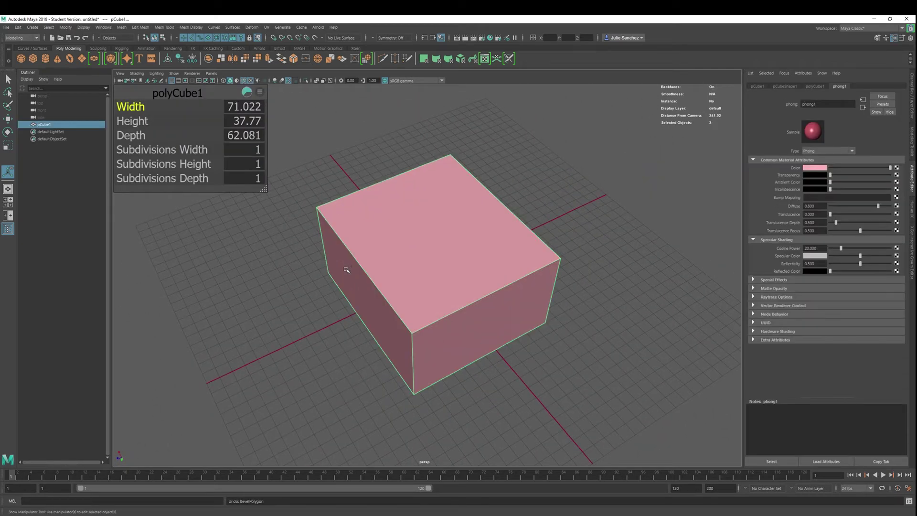
Step: From a low front view, switch to Face mode, select the box's top face and bevel it
{"action": "left_click_drag", "start_coordinate": [552, 334], "coordinate": [373, 250], "text": "alt"}
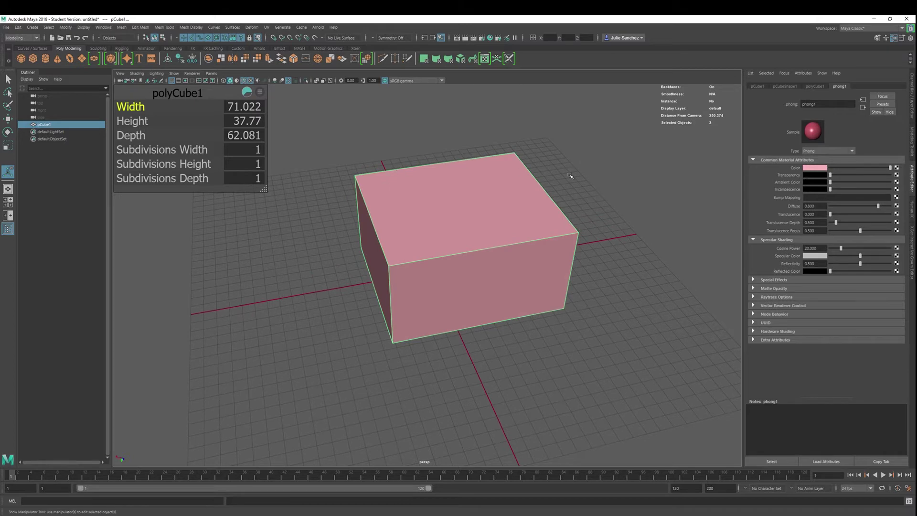
{"action": "right_click", "coordinate": [609, 200]}
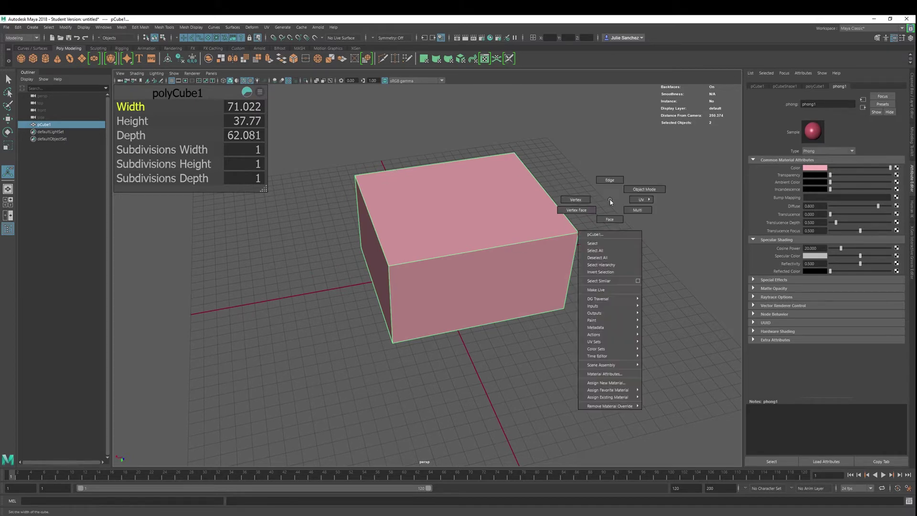
{"action": "left_click", "coordinate": [603, 221]}
{"action": "left_click", "coordinate": [477, 209]}
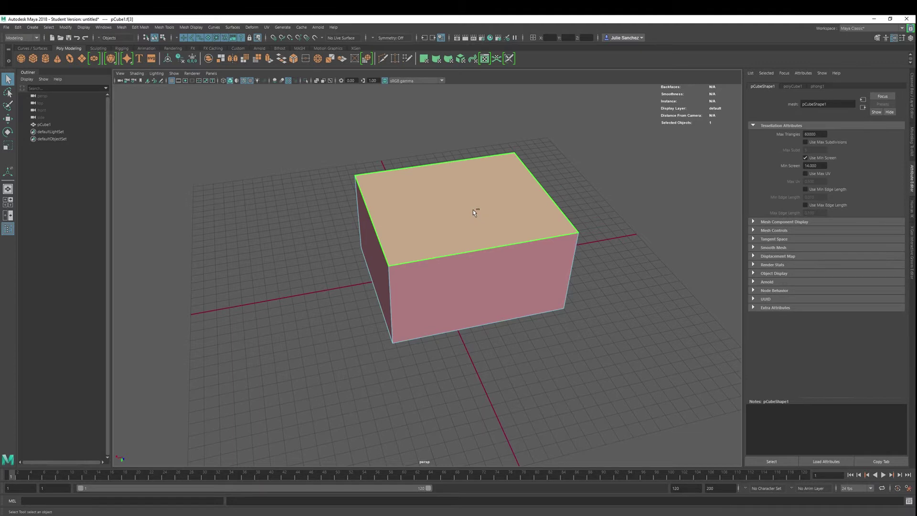
{"action": "key", "text": "ctrl+b"}
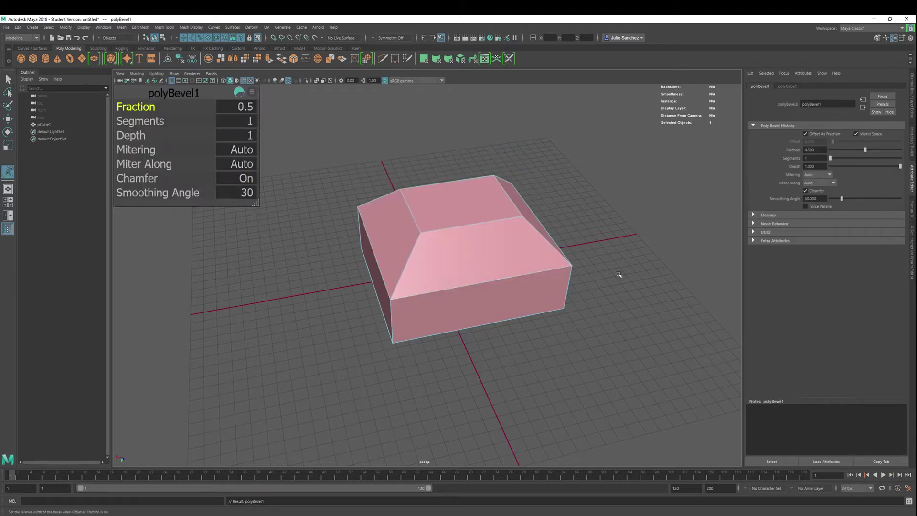
Step: Set the polyBevel1 Fraction to 0.05 and orbit to inspect the thin top rim
{"action": "left_click_drag", "start_coordinate": [628, 285], "coordinate": [530, 294], "text": "alt"}
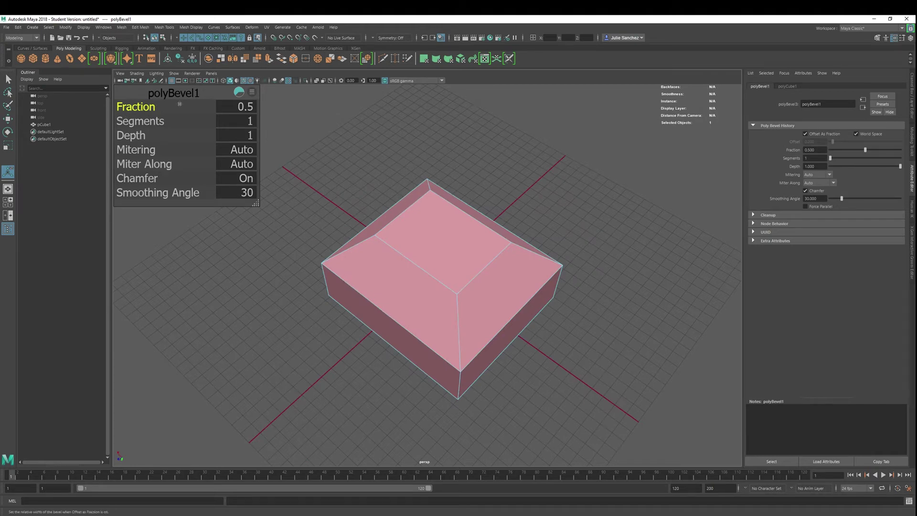
{"action": "mouse_move", "coordinate": [231, 108]}
{"action": "left_mouse_down"}
{"action": "mouse_move", "coordinate": [255, 106]}
{"action": "mouse_move", "coordinate": [232, 107]}
{"action": "left_mouse_up"}
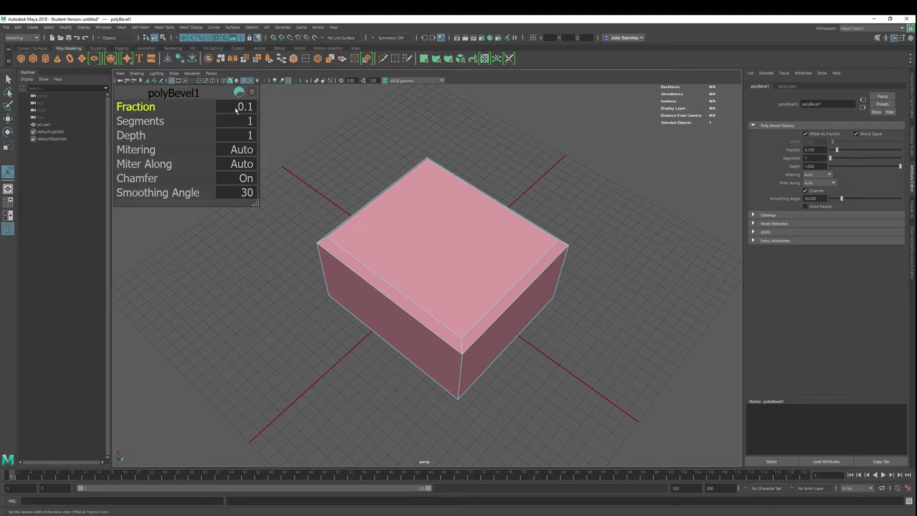
{"action": "double_click", "coordinate": [237, 108]}
{"action": "type", "text": "05"}
{"action": "key", "text": "Return"}
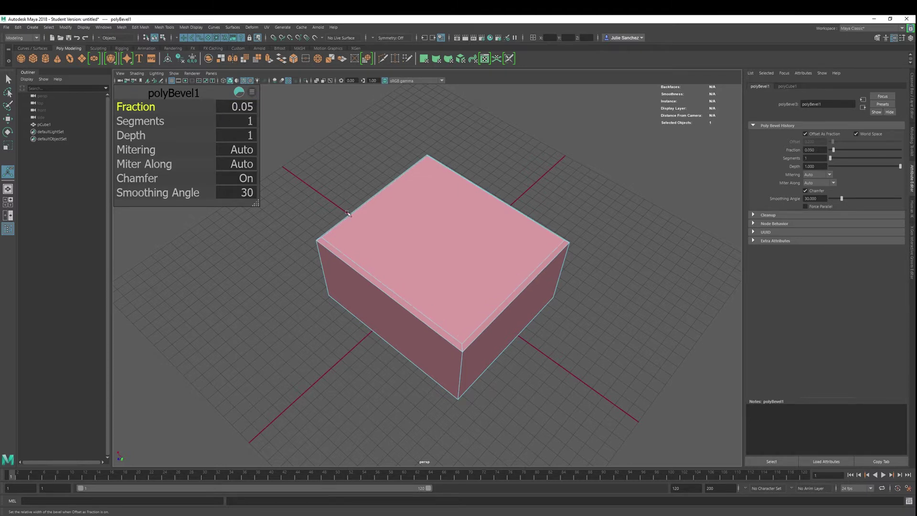
{"action": "left_click_drag", "start_coordinate": [593, 199], "coordinate": [556, 184], "text": "alt"}
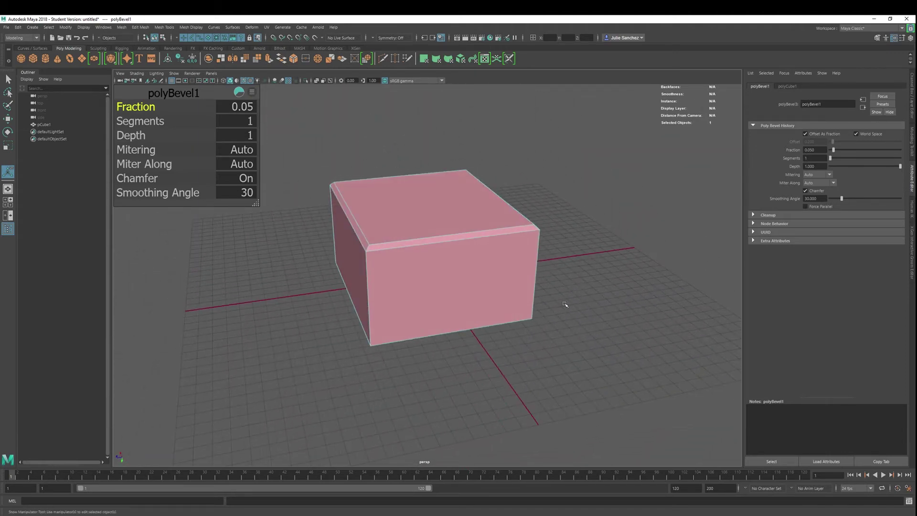
{"action": "left_click_drag", "start_coordinate": [538, 346], "coordinate": [575, 348], "text": "alt"}
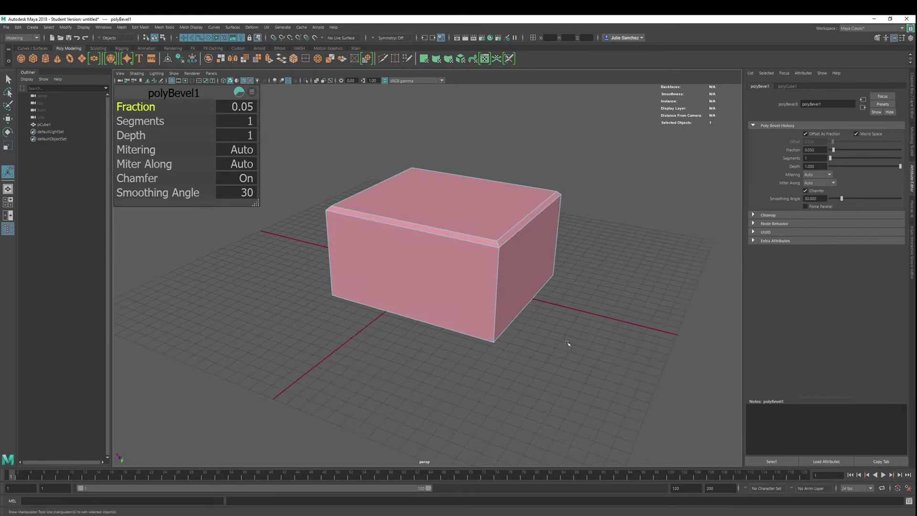
{"action": "left_click", "coordinate": [229, 125]}
Step: Adjust polyBevel1 to depth -1 and 2 segments, orbiting to check the stepped rim
{"action": "mouse_move", "coordinate": [229, 125]}
{"action": "middle_mouse_down"}
{"action": "mouse_move", "coordinate": [248, 125]}
{"action": "mouse_move", "coordinate": [239, 125]}
{"action": "middle_mouse_up"}
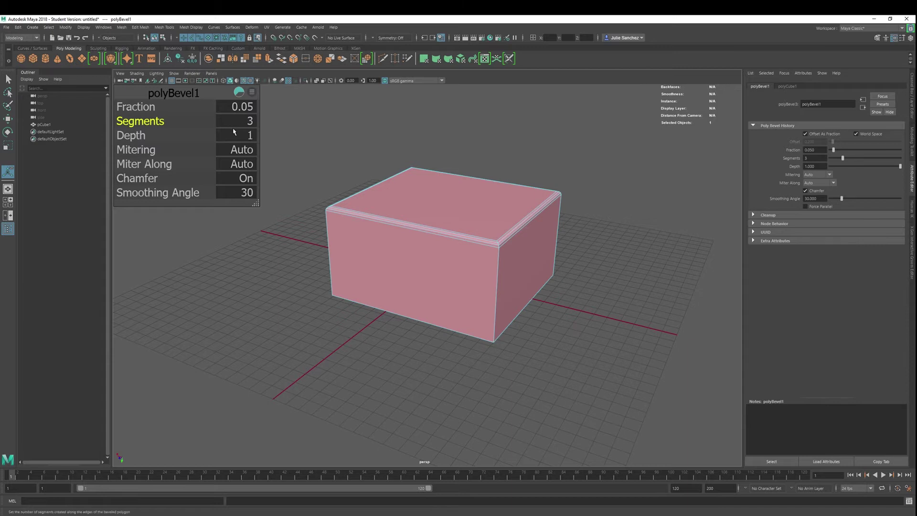
{"action": "left_click", "coordinate": [236, 136]}
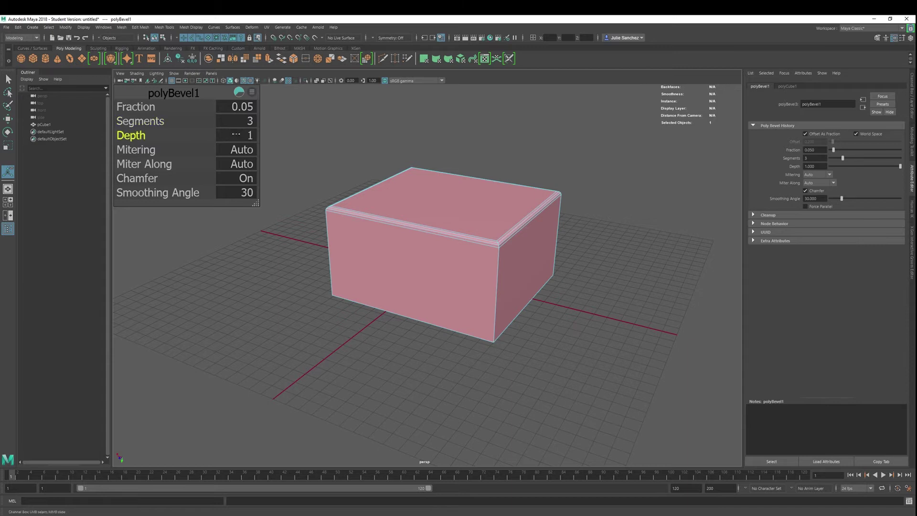
{"action": "mouse_move", "coordinate": [236, 135]}
{"action": "middle_mouse_down"}
{"action": "mouse_move", "coordinate": [213, 135]}
{"action": "mouse_move", "coordinate": [239, 135]}
{"action": "mouse_move", "coordinate": [223, 136]}
{"action": "middle_mouse_up"}
{"action": "left_click_drag", "start_coordinate": [331, 180], "coordinate": [418, 196], "text": "alt"}
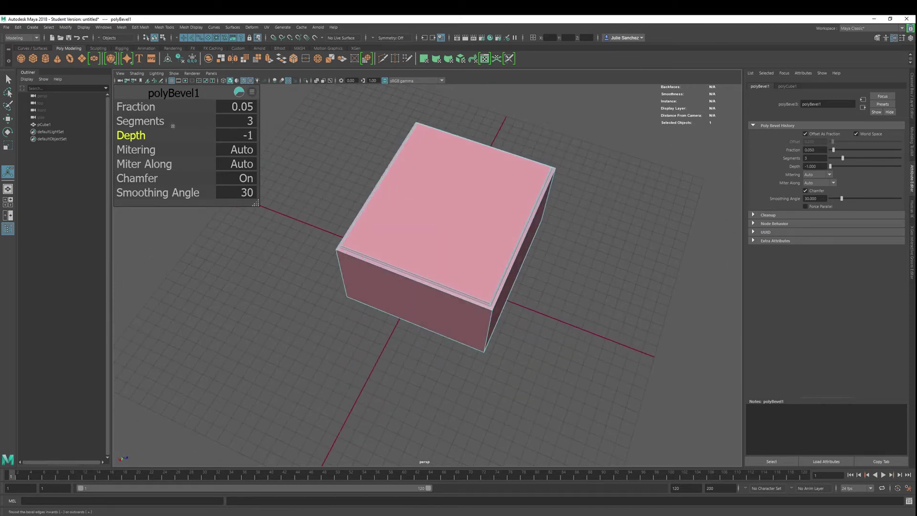
{"action": "middle_click_drag", "start_coordinate": [165, 121], "coordinate": [161, 121]}
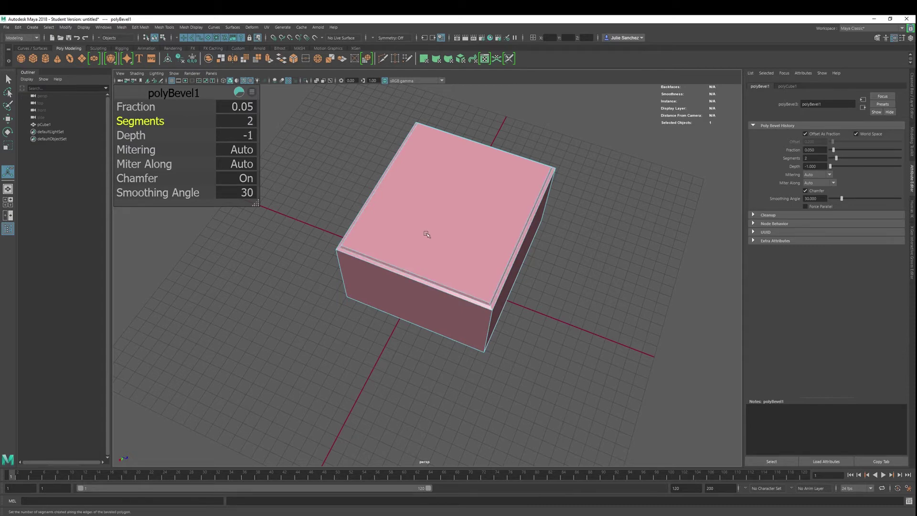
{"action": "left_click_drag", "start_coordinate": [426, 231], "coordinate": [421, 200], "text": "alt"}
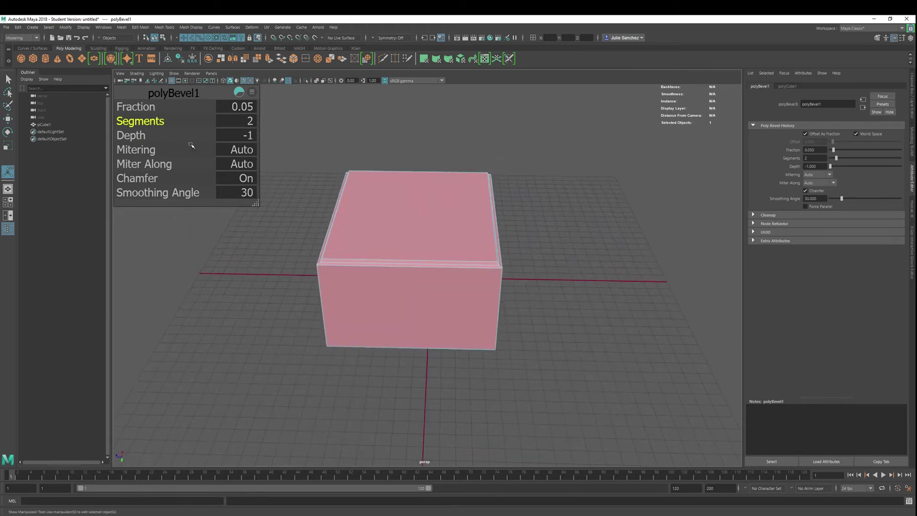
Step: Add the Offset and Angle Tolerance attributes to the bevel's in-view editor
{"action": "left_click", "coordinate": [172, 164]}
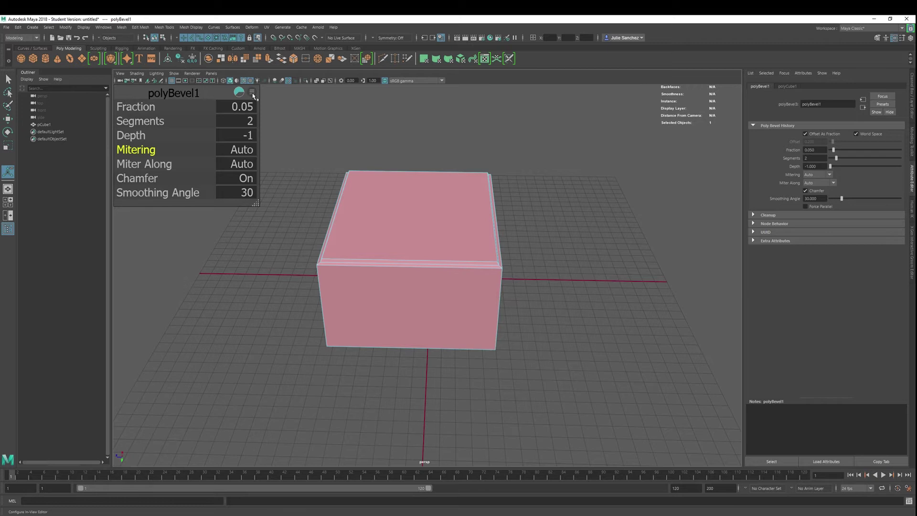
{"action": "left_click", "coordinate": [252, 93]}
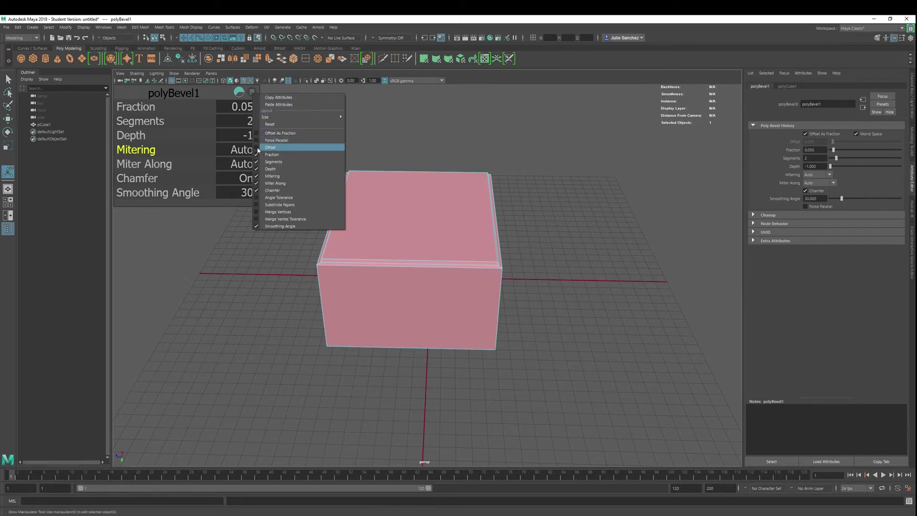
{"action": "left_click", "coordinate": [259, 149]}
{"action": "left_click", "coordinate": [252, 92]}
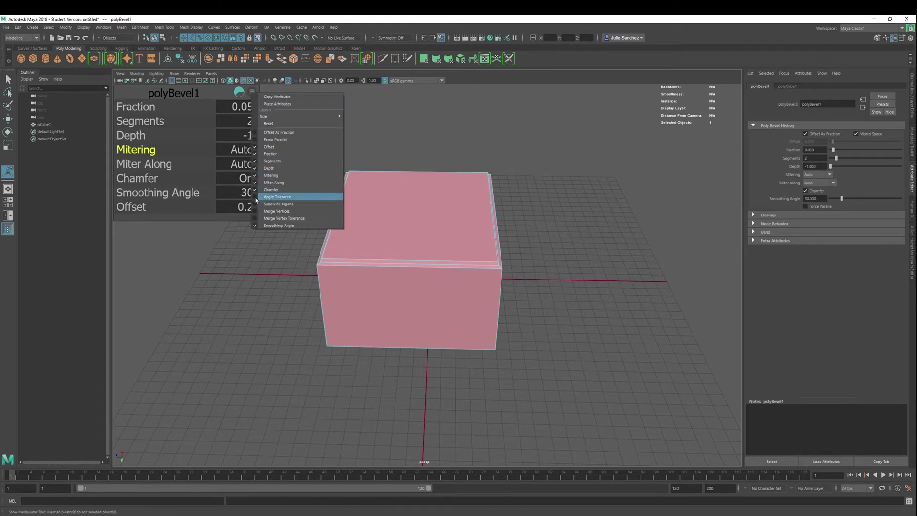
{"action": "left_click", "coordinate": [258, 197]}
Step: Switch the in-view editor's display size between Medium and Large
{"action": "left_click", "coordinate": [254, 92]}
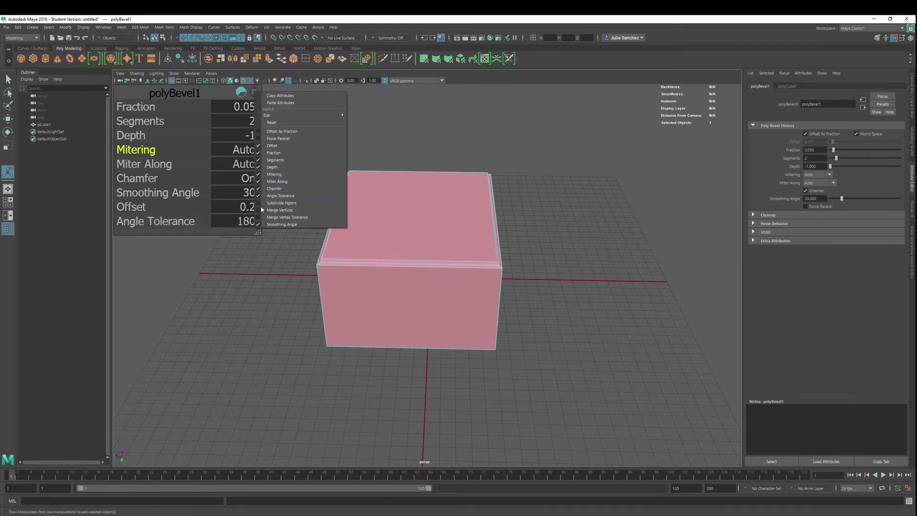
{"action": "mouse_move", "coordinate": [277, 118]}
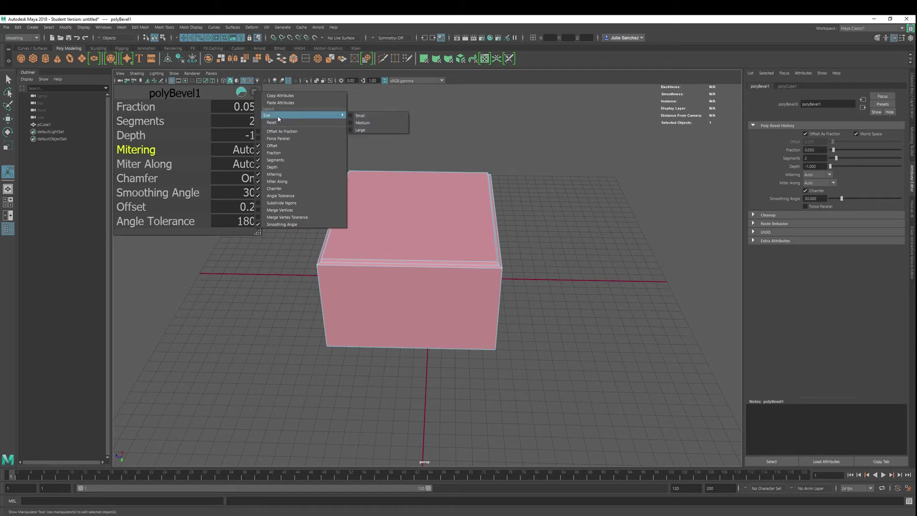
{"action": "left_click", "coordinate": [368, 123]}
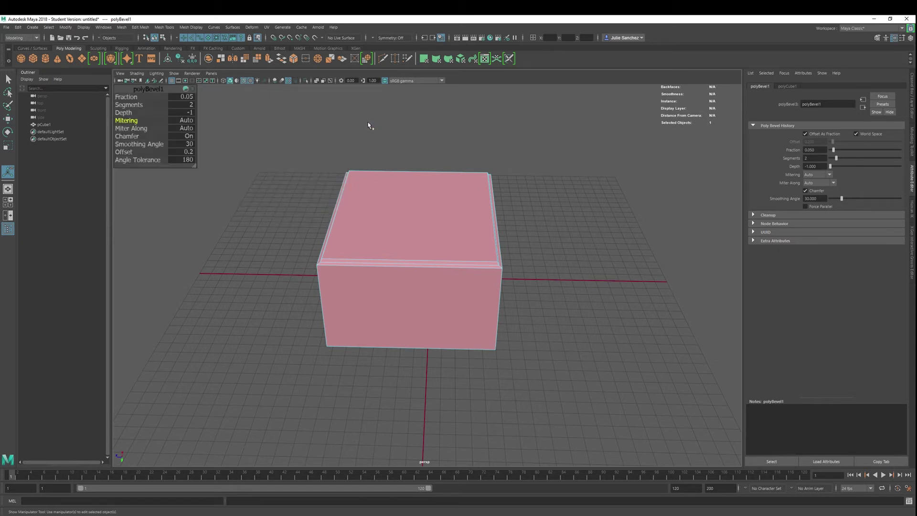
{"action": "left_click", "coordinate": [193, 90]}
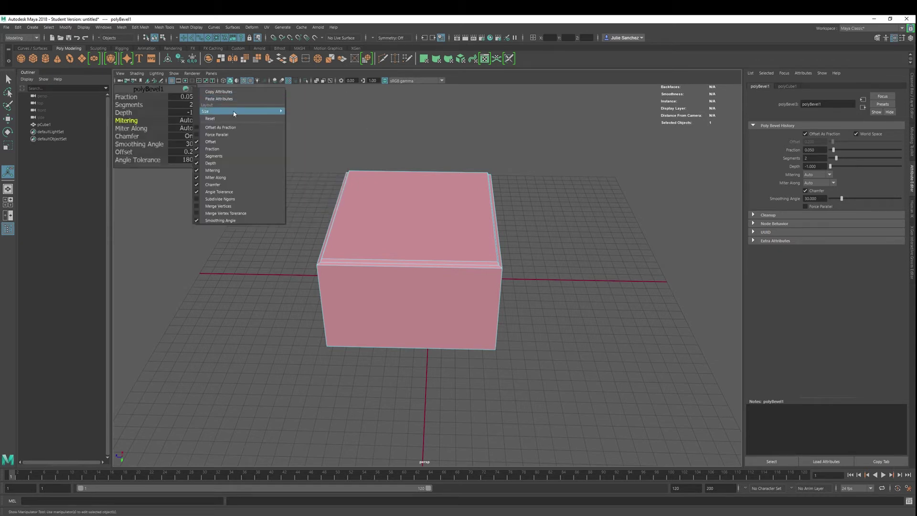
{"action": "mouse_move", "coordinate": [238, 111]}
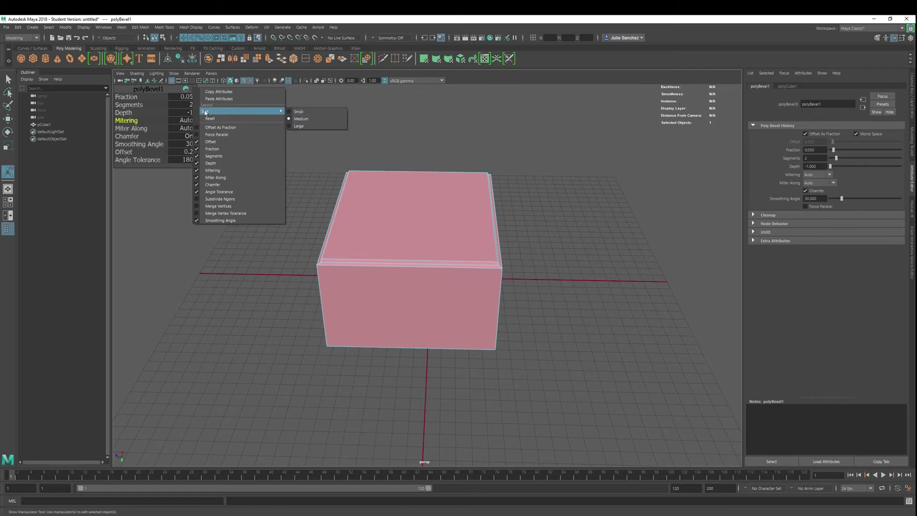
{"action": "left_click", "coordinate": [290, 127]}
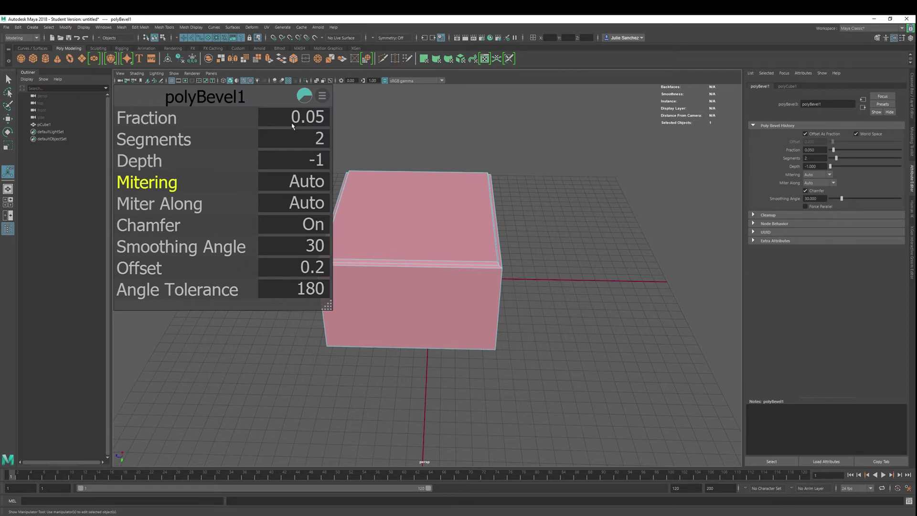
{"action": "left_click", "coordinate": [323, 96]}
{"action": "mouse_move", "coordinate": [344, 118]}
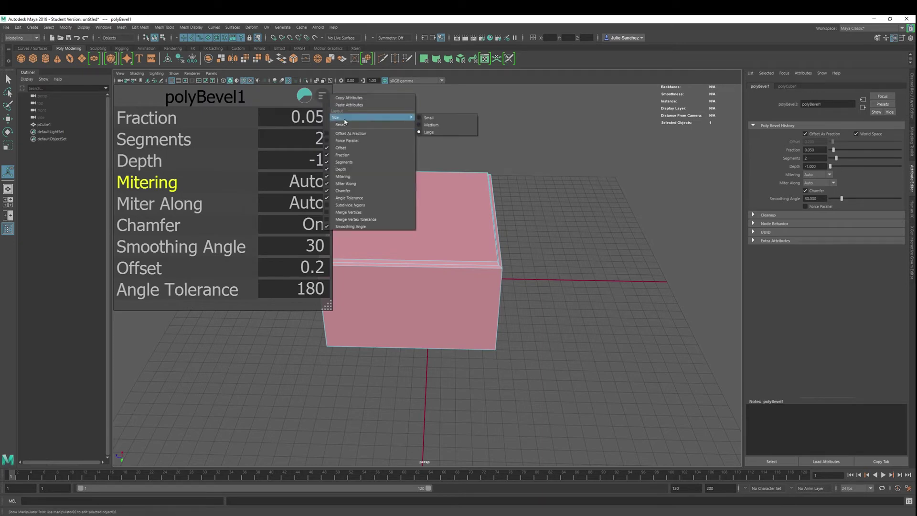
{"action": "left_click", "coordinate": [430, 124]}
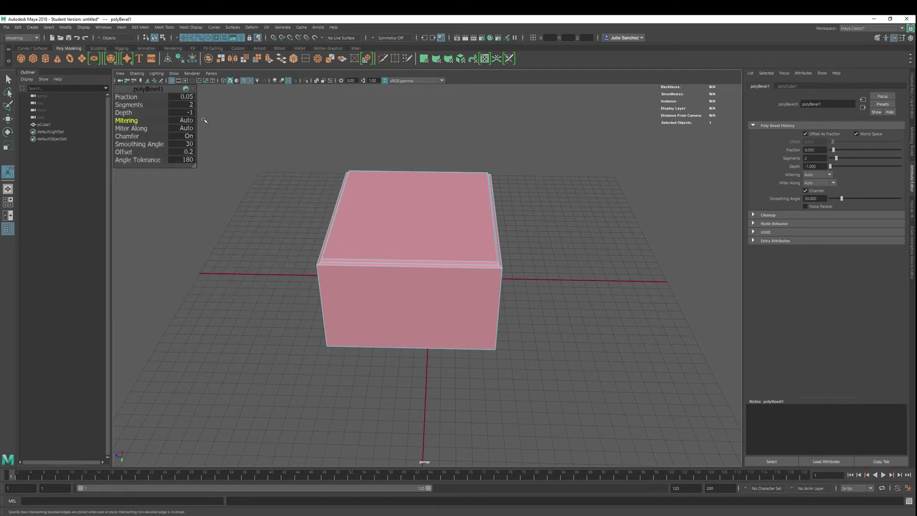
Step: Settle on Large editor size and drag its corner grip to enlarge it further
{"action": "left_click", "coordinate": [194, 90]}
{"action": "mouse_move", "coordinate": [244, 115]}
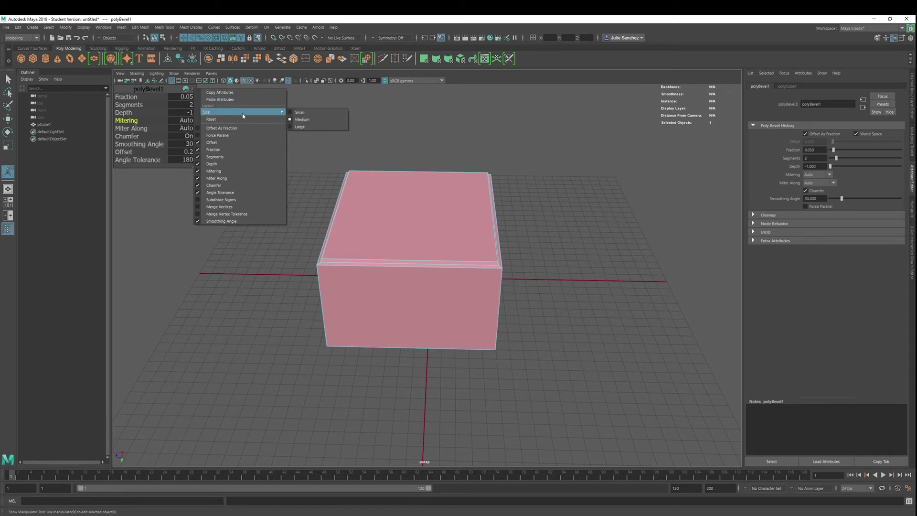
{"action": "left_click", "coordinate": [290, 113]}
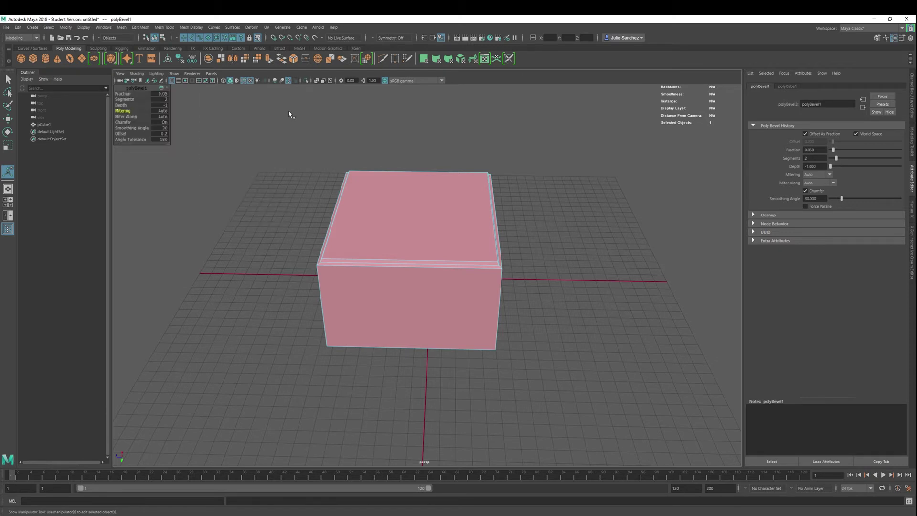
{"action": "left_click", "coordinate": [164, 88]}
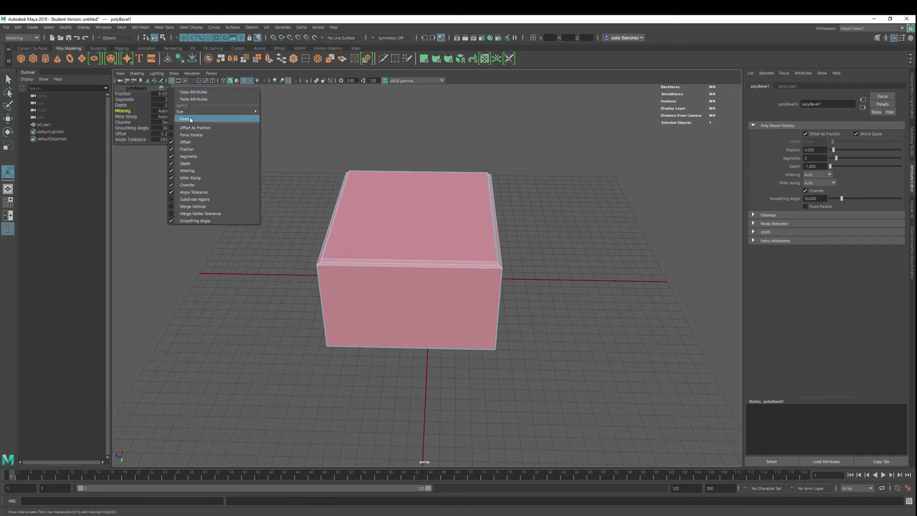
{"action": "mouse_move", "coordinate": [215, 111]}
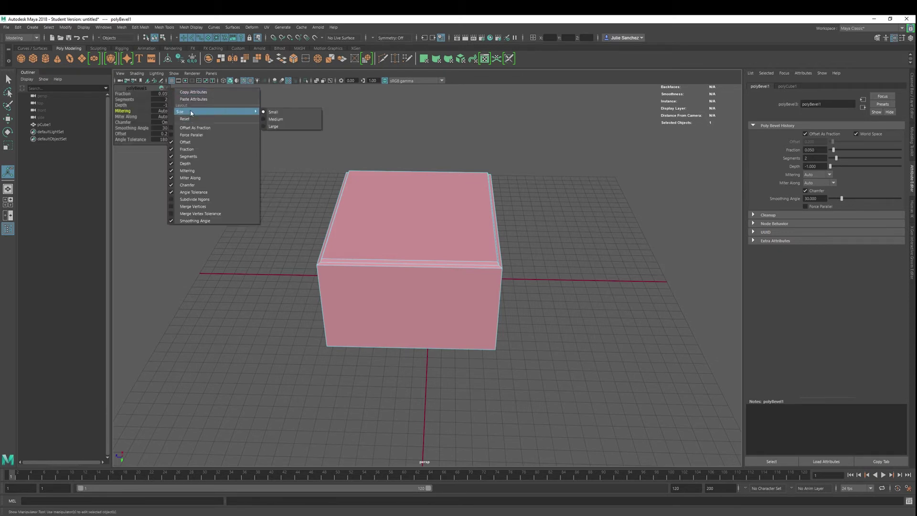
{"action": "left_click", "coordinate": [267, 126]}
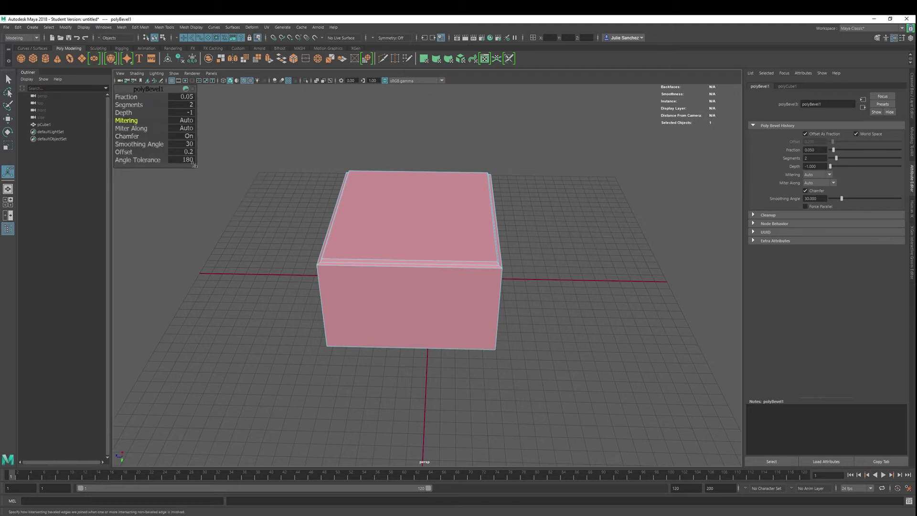
{"action": "left_click_drag", "start_coordinate": [195, 165], "coordinate": [231, 211]}
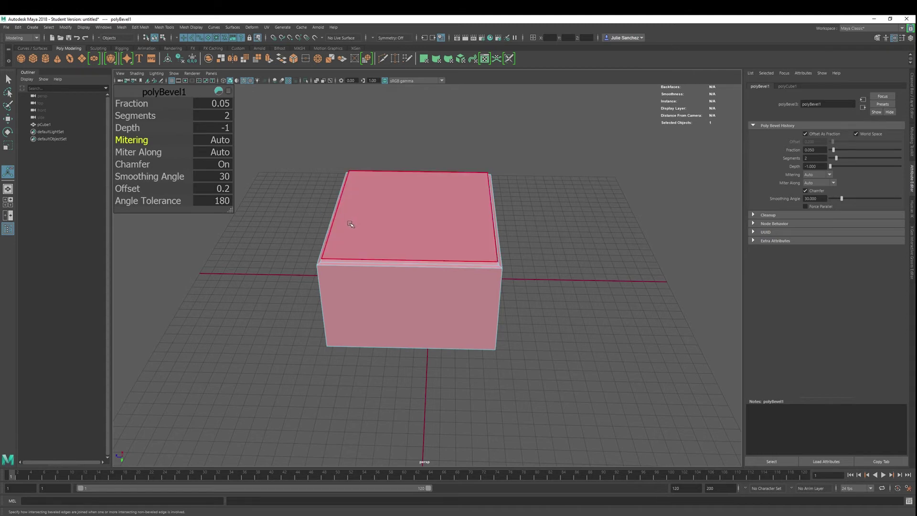
Step: Switch to edge mode, select the four top bevel edges, then clear the selection
{"action": "right_click_drag", "start_coordinate": [565, 191], "coordinate": [570, 172]}
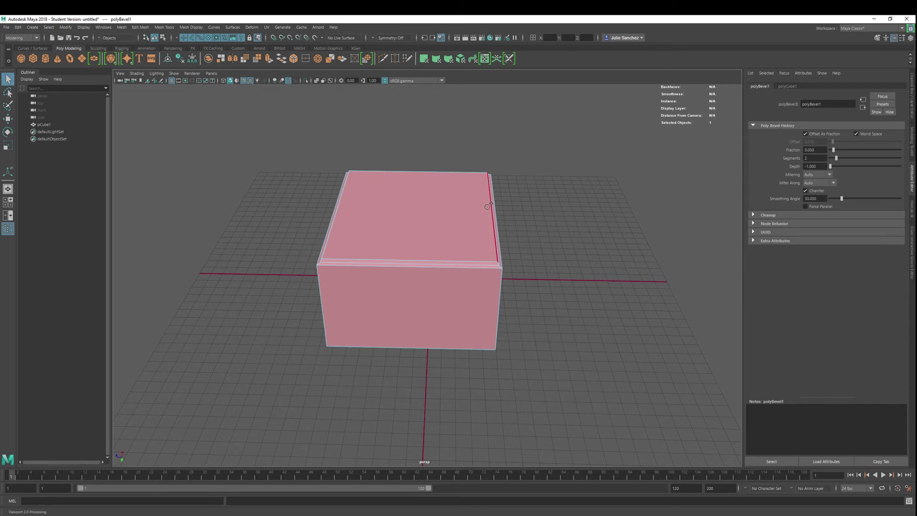
{"action": "left_click", "coordinate": [470, 265], "text": "shift"}
{"action": "left_click", "coordinate": [323, 251], "text": "shift"}
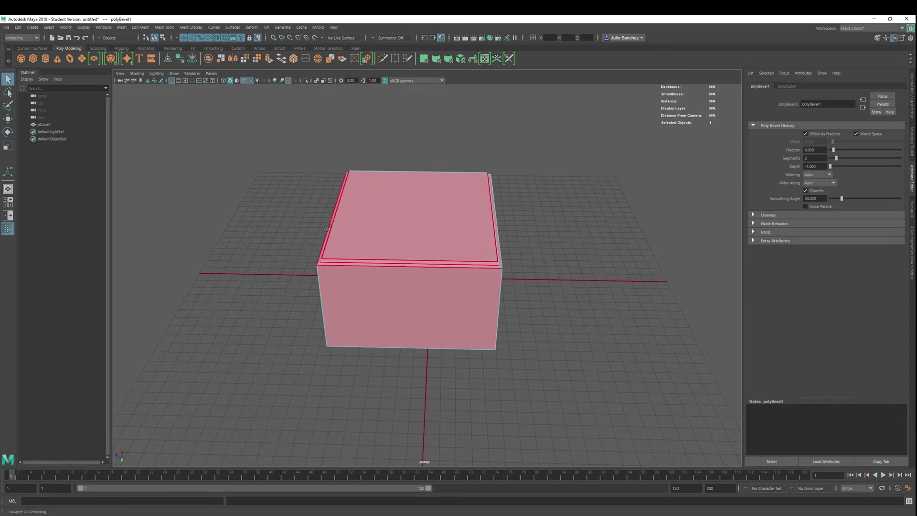
{"action": "left_click", "coordinate": [367, 171], "text": "shift"}
{"action": "left_click", "coordinate": [496, 209], "text": "shift"}
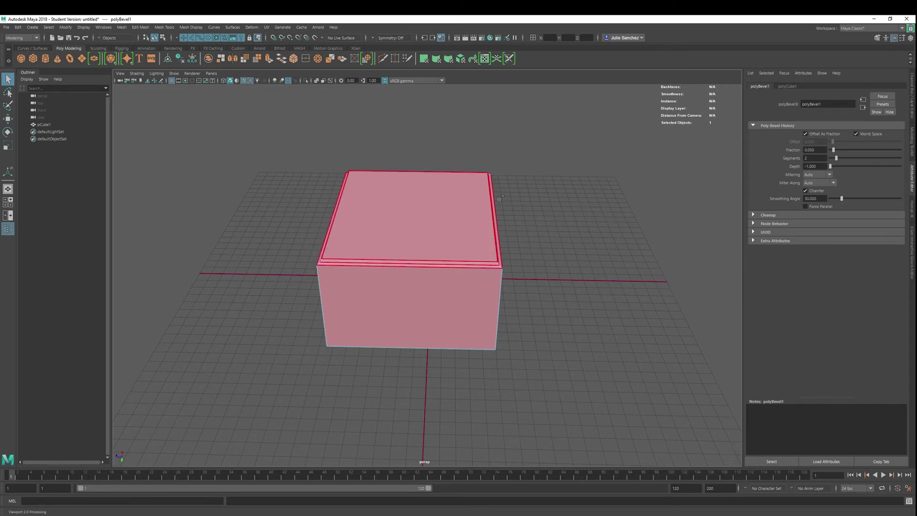
{"action": "left_click", "coordinate": [488, 173]}
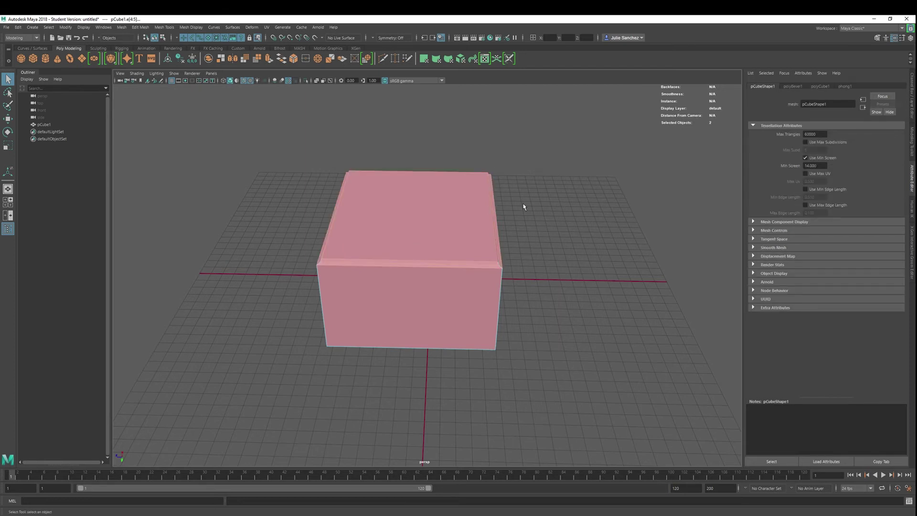
Step: Orbit to a front-on view of the box and choose the Insert Edge Loop Tool
{"action": "left_click_drag", "start_coordinate": [605, 293], "coordinate": [426, 259], "text": "alt"}
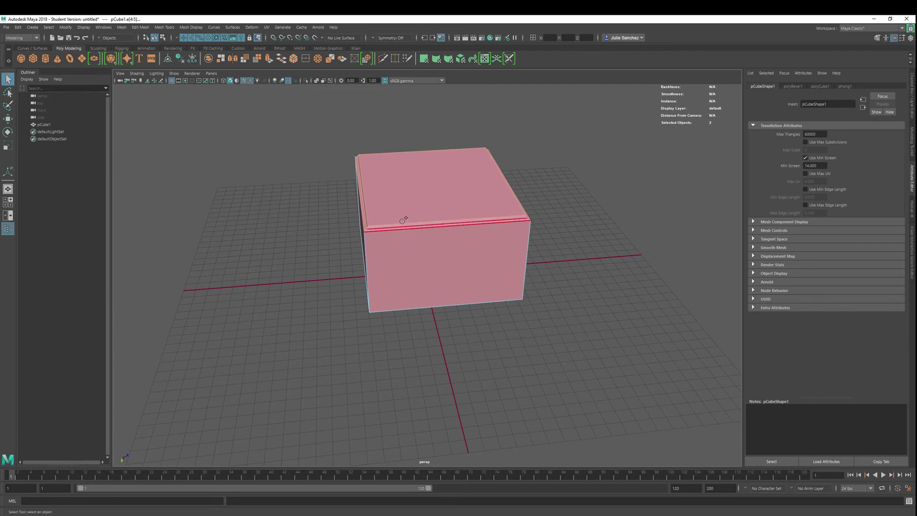
{"action": "left_click_drag", "start_coordinate": [640, 302], "coordinate": [450, 287], "text": "alt"}
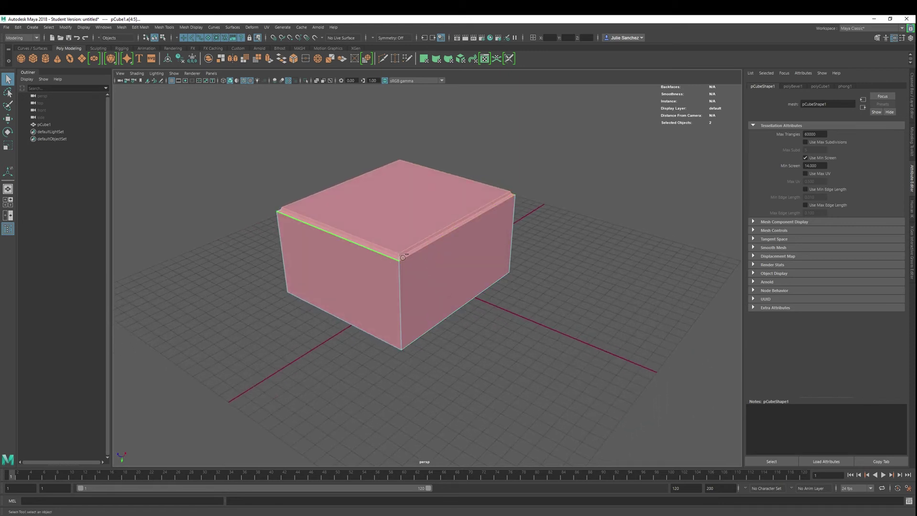
{"action": "left_click", "coordinate": [397, 259]}
{"action": "left_click", "coordinate": [396, 258], "text": "shift"}
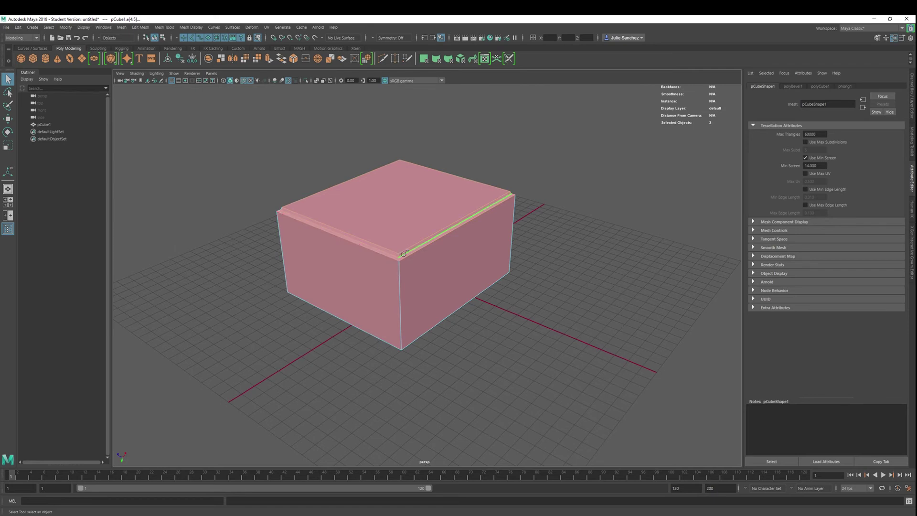
{"action": "left_click_drag", "start_coordinate": [610, 282], "coordinate": [323, 256], "text": "alt"}
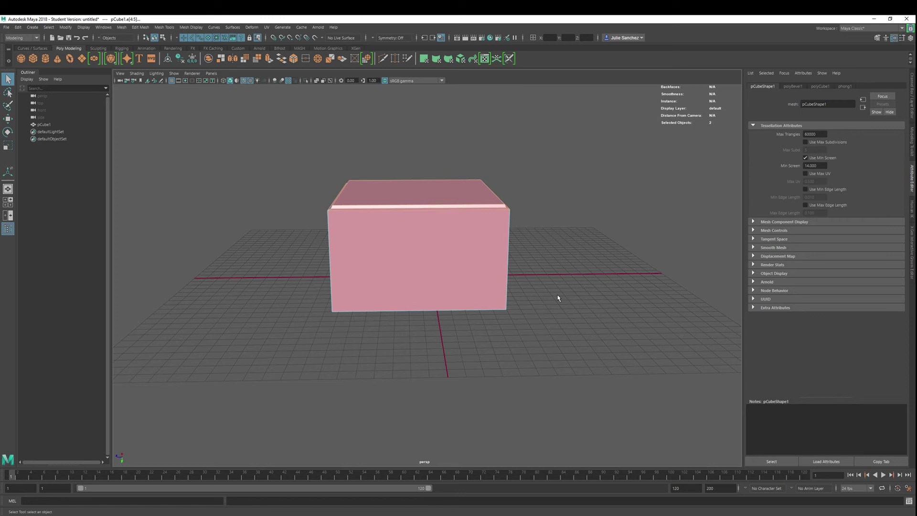
{"action": "right_click_drag", "start_coordinate": [569, 285], "coordinate": [564, 337], "text": "shift"}
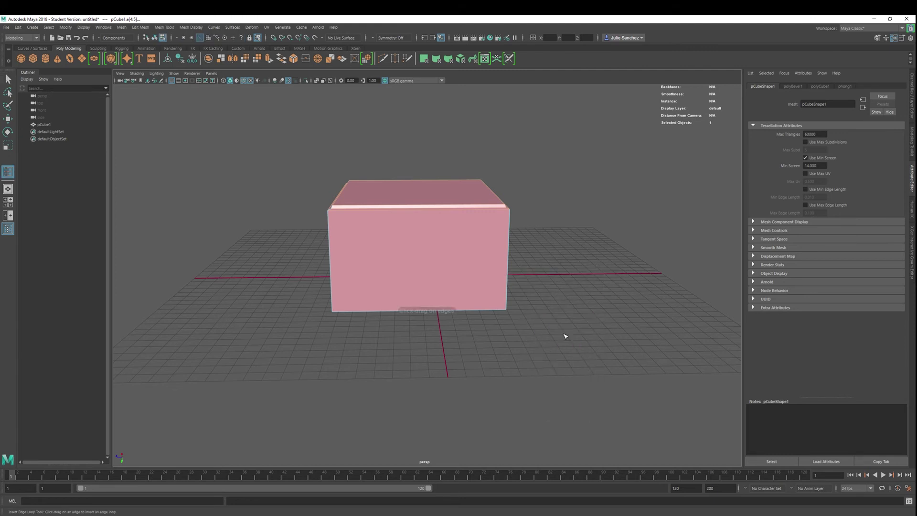
Step: Insert ten vertical edge loops across the box from right to left
{"action": "left_click", "coordinate": [495, 209]}
{"action": "left_click", "coordinate": [472, 209]}
{"action": "left_click", "coordinate": [452, 209]}
{"action": "left_click", "coordinate": [432, 209]}
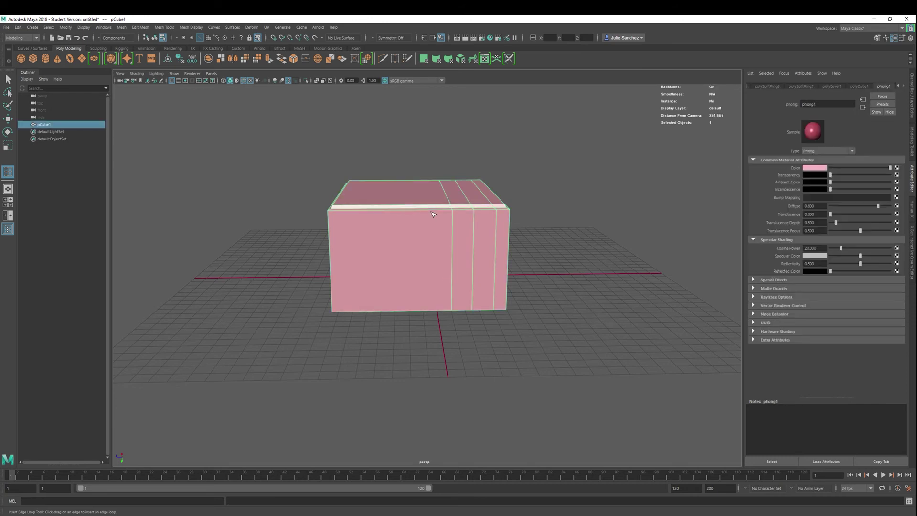
{"action": "left_click", "coordinate": [412, 209]}
{"action": "left_click", "coordinate": [396, 209]}
{"action": "left_click", "coordinate": [382, 209]}
{"action": "left_click", "coordinate": [369, 210]}
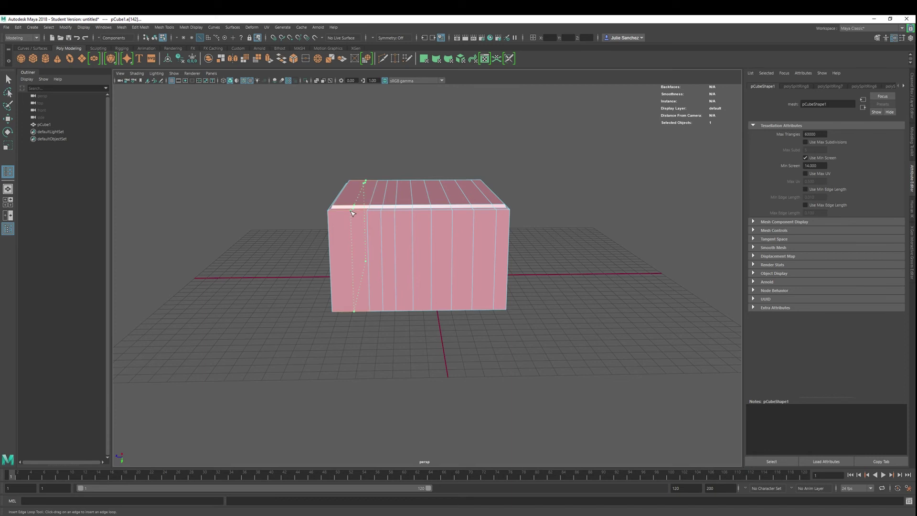
{"action": "left_click", "coordinate": [359, 210]}
{"action": "left_click", "coordinate": [350, 209]}
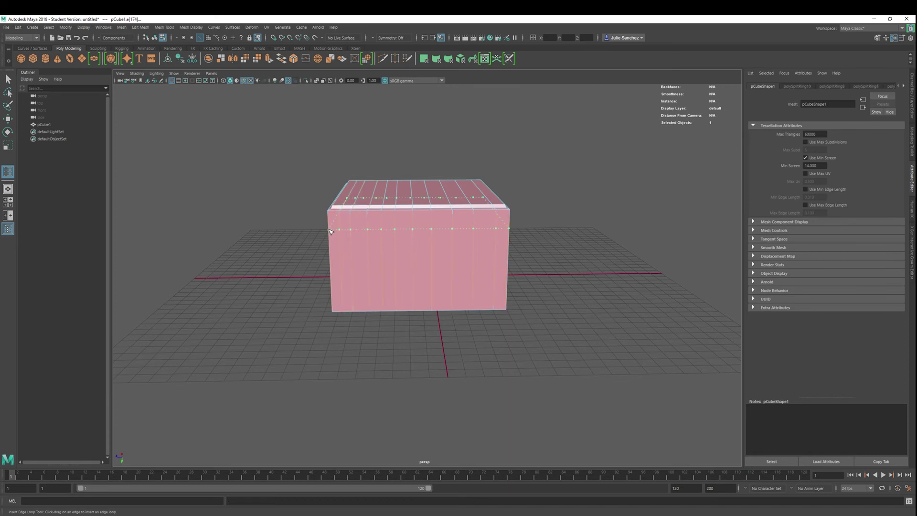
Step: Insert five horizontal edge loops down the box's front
{"action": "left_click", "coordinate": [328, 226]}
{"action": "left_click", "coordinate": [330, 246]}
{"action": "left_click", "coordinate": [331, 265]}
{"action": "left_click", "coordinate": [333, 284]}
{"action": "left_click", "coordinate": [334, 300]}
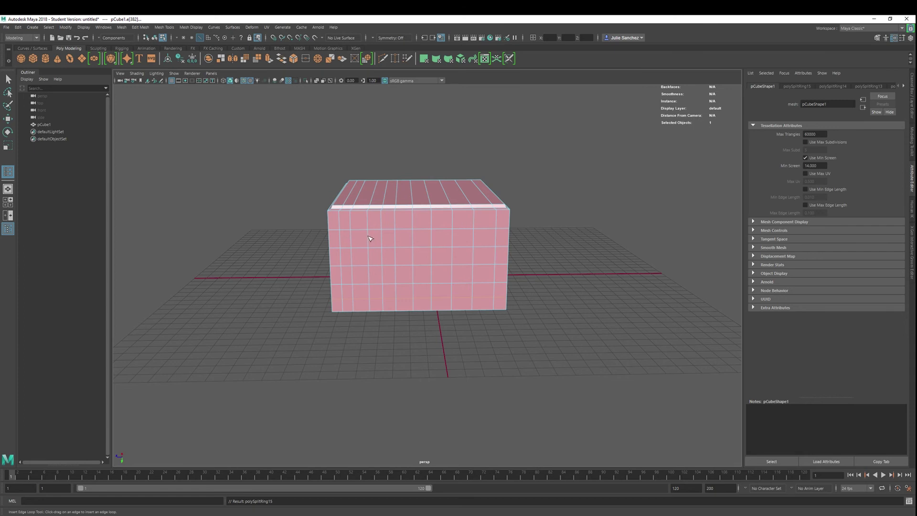
{"action": "right_click", "coordinate": [565, 246]}
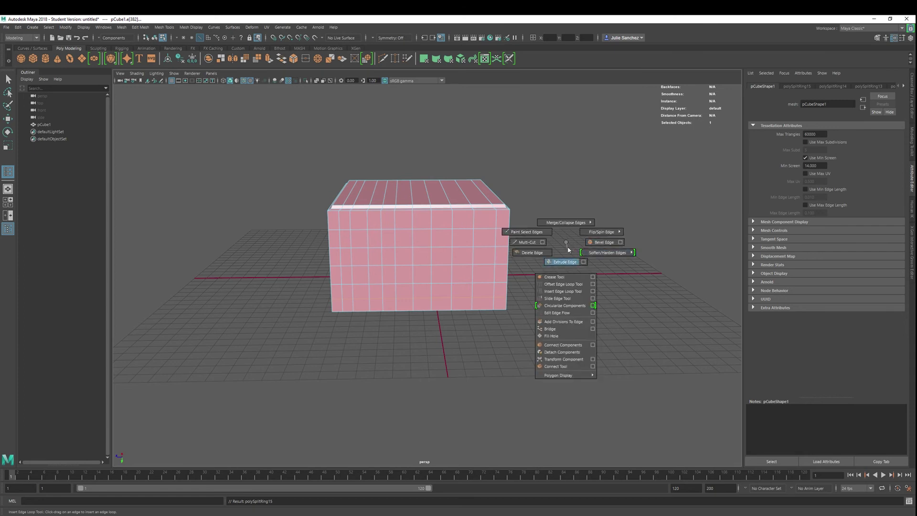
Step: Insert an extra horizontal loop near the front's top, then undo it and clear the selection
{"action": "left_click", "coordinate": [571, 242]}
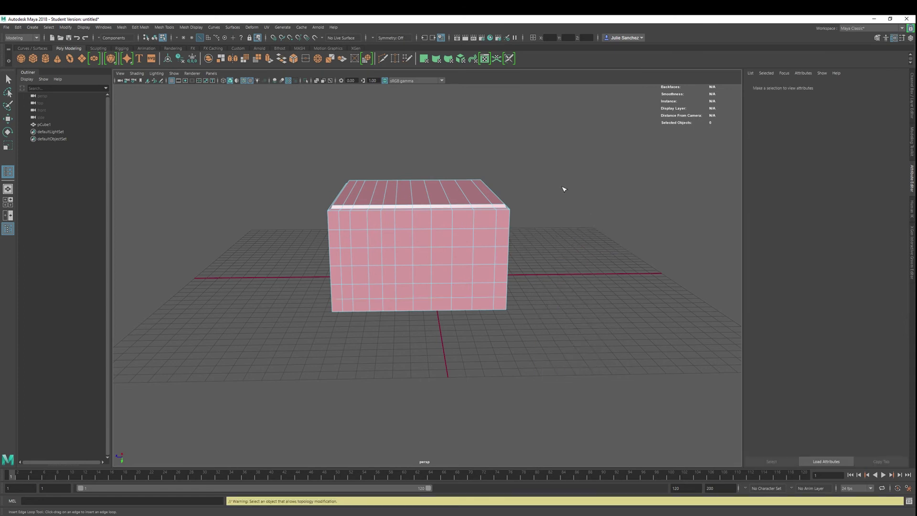
{"action": "right_click_drag", "start_coordinate": [571, 195], "coordinate": [579, 212]}
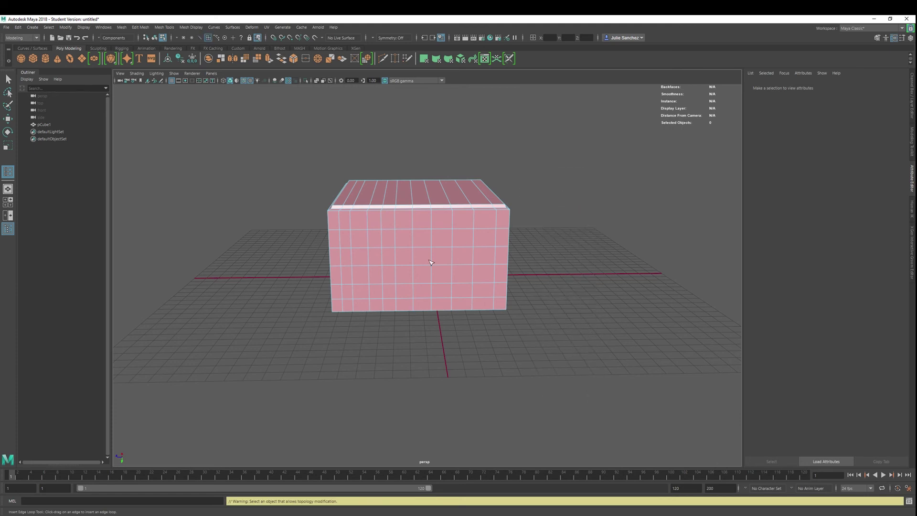
{"action": "left_click", "coordinate": [397, 228]}
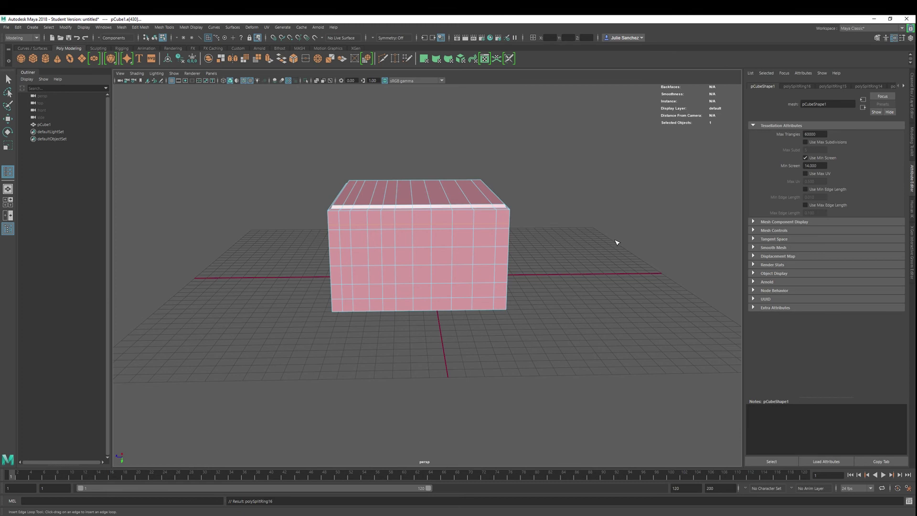
{"action": "key", "text": "q"}
{"action": "key", "text": "ctrl+z"}
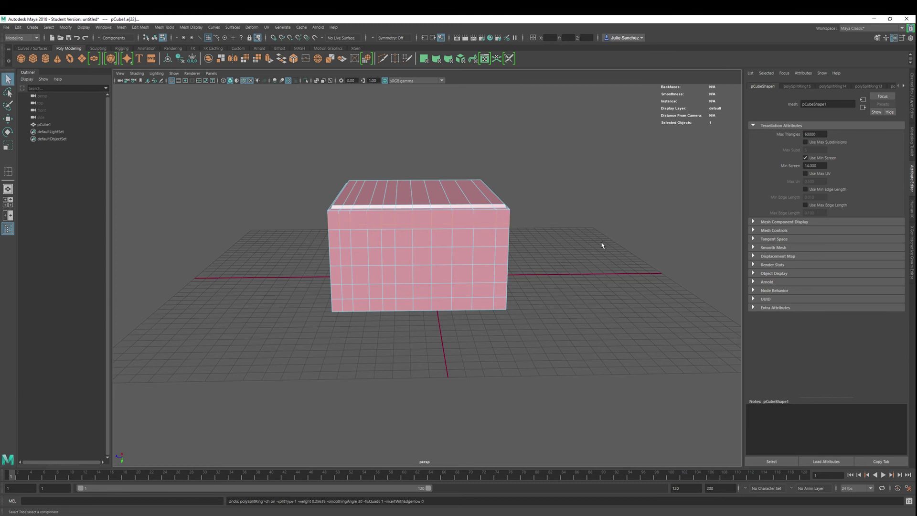
{"action": "right_click_drag", "start_coordinate": [557, 240], "coordinate": [557, 257]}
{"action": "left_click", "coordinate": [557, 257]}
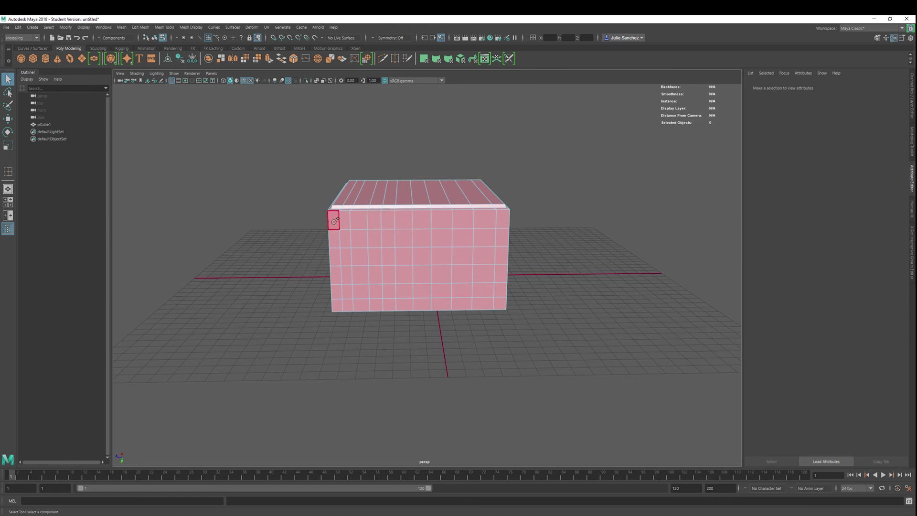
Step: Paint-select faces across the gridded front, then orbit to view the right side and top
{"action": "mouse_move", "coordinate": [334, 221]}
{"action": "left_mouse_down"}
{"action": "mouse_move", "coordinate": [519, 233]}
{"action": "mouse_move", "coordinate": [390, 252]}
{"action": "mouse_move", "coordinate": [350, 251]}
{"action": "mouse_move", "coordinate": [340, 236]}
{"action": "mouse_move", "coordinate": [463, 250]}
{"action": "mouse_move", "coordinate": [489, 219]}
{"action": "mouse_move", "coordinate": [454, 220]}
{"action": "mouse_move", "coordinate": [311, 255]}
{"action": "mouse_move", "coordinate": [449, 268]}
{"action": "mouse_move", "coordinate": [308, 260]}
{"action": "mouse_move", "coordinate": [514, 276]}
{"action": "mouse_move", "coordinate": [516, 264]}
{"action": "mouse_move", "coordinate": [471, 252]}
{"action": "mouse_move", "coordinate": [450, 280]}
{"action": "mouse_move", "coordinate": [492, 279]}
{"action": "mouse_move", "coordinate": [328, 278]}
{"action": "mouse_move", "coordinate": [332, 285]}
{"action": "mouse_move", "coordinate": [515, 297]}
{"action": "mouse_move", "coordinate": [422, 284]}
{"action": "mouse_move", "coordinate": [341, 286]}
{"action": "mouse_move", "coordinate": [332, 298]}
{"action": "mouse_move", "coordinate": [365, 304]}
{"action": "mouse_move", "coordinate": [401, 257]}
{"action": "left_mouse_up"}
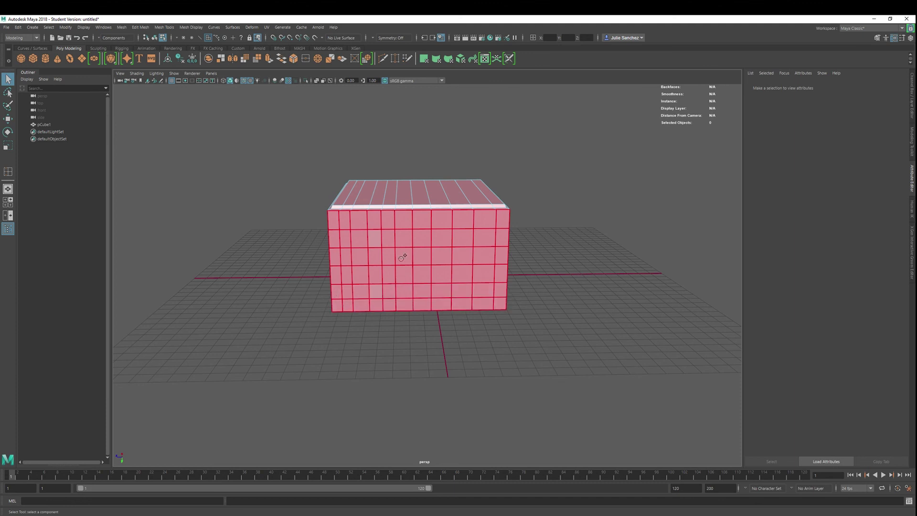
{"action": "left_click", "coordinate": [436, 258]}
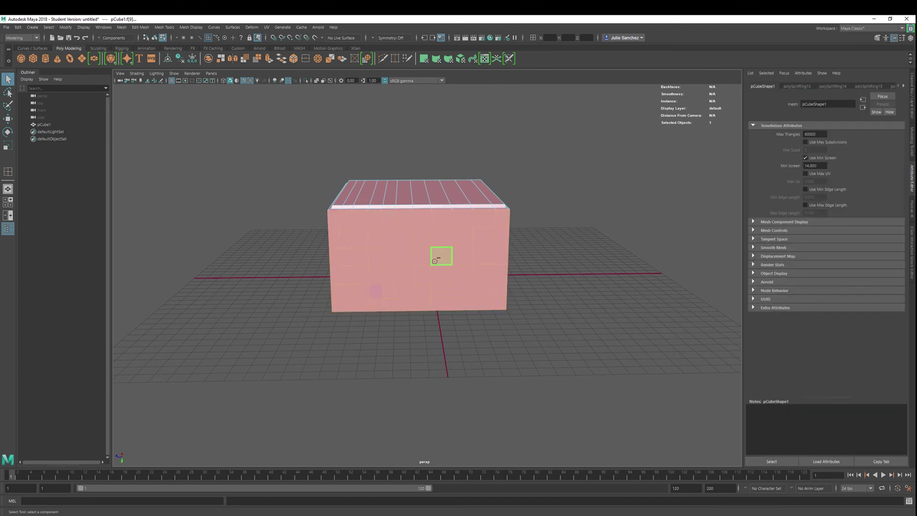
{"action": "left_click_drag", "start_coordinate": [239, 248], "coordinate": [382, 252], "text": "alt"}
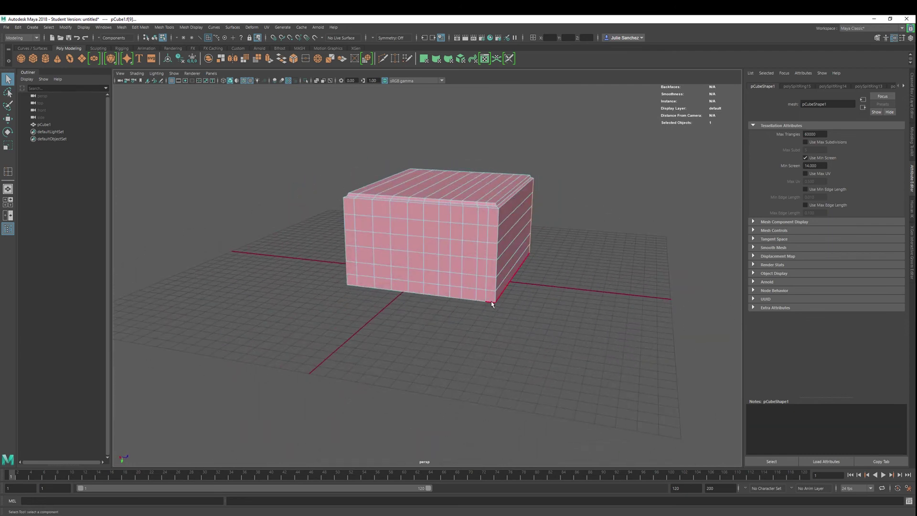
{"action": "left_click_drag", "start_coordinate": [660, 298], "coordinate": [457, 295], "text": "alt"}
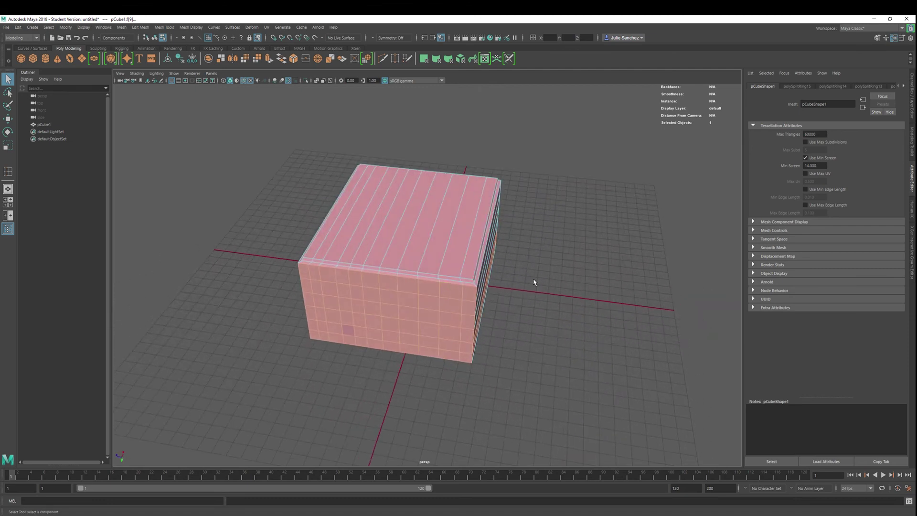